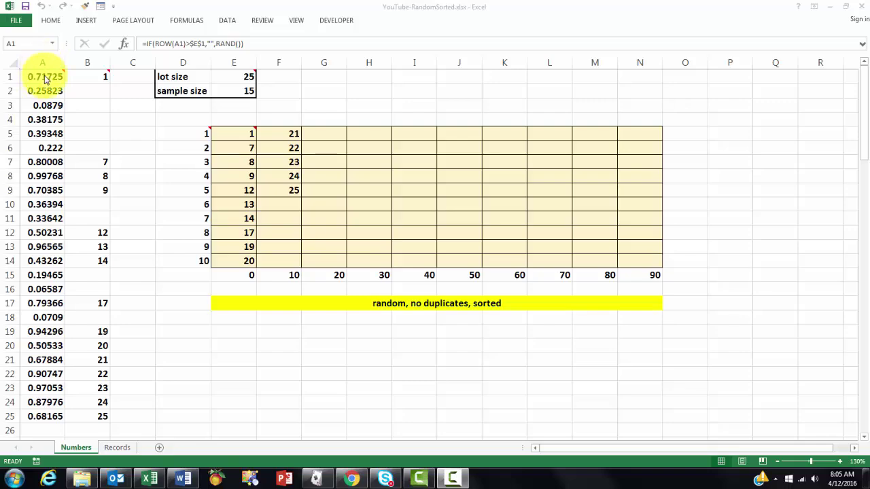
Examine the random-number formulas in column A of the Numbers sheet, from A1 and A2 down to A26 past the lot size
mouse_move(44, 77)
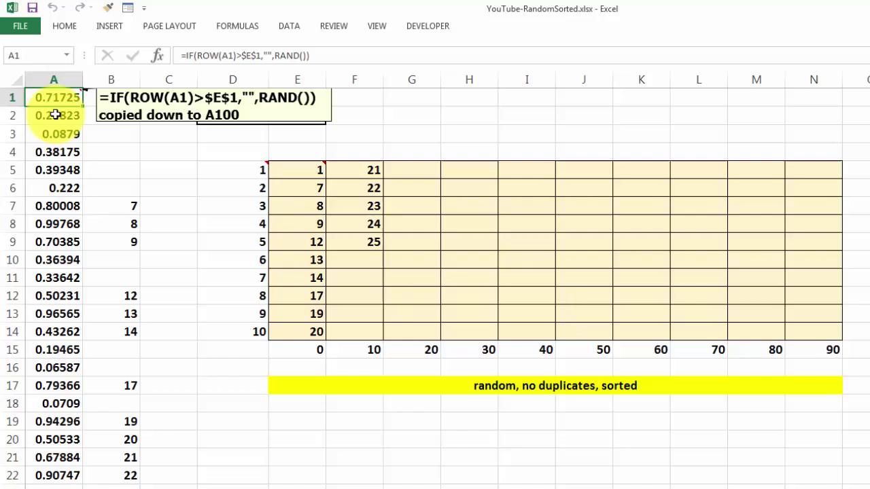
click(64, 114)
mouse_move(301, 98)
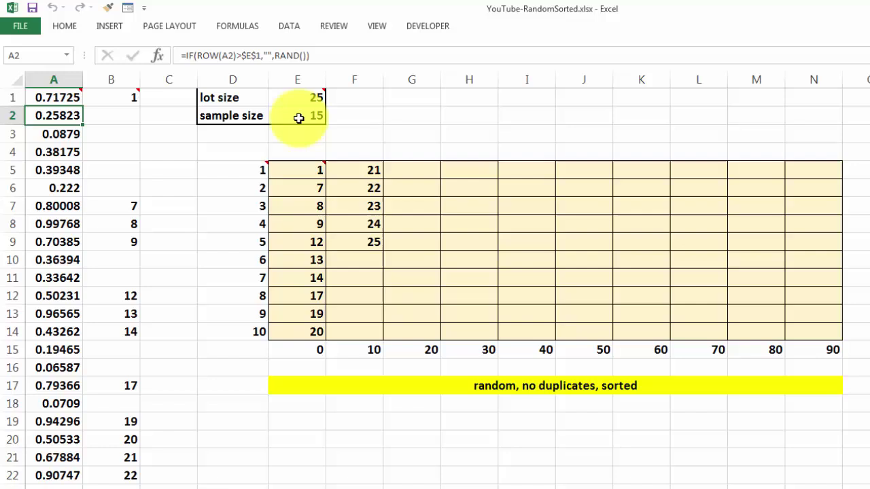
mouse_move(56, 97)
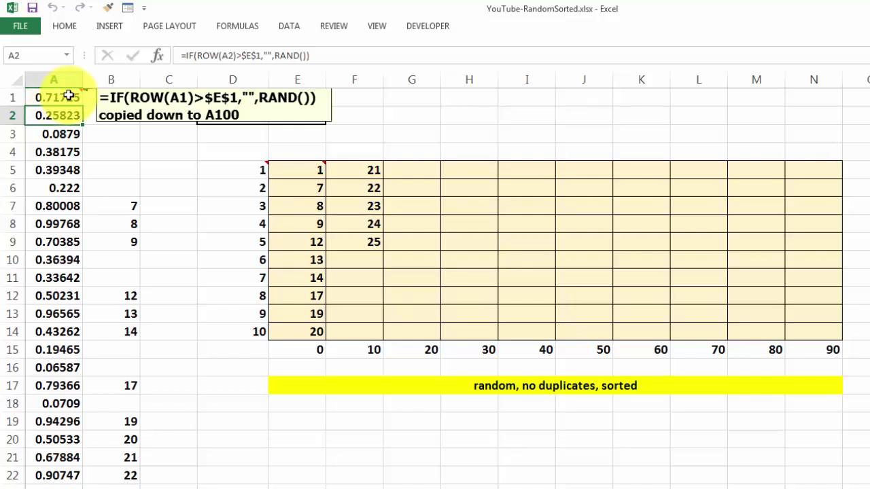
mouse_move(100, 93)
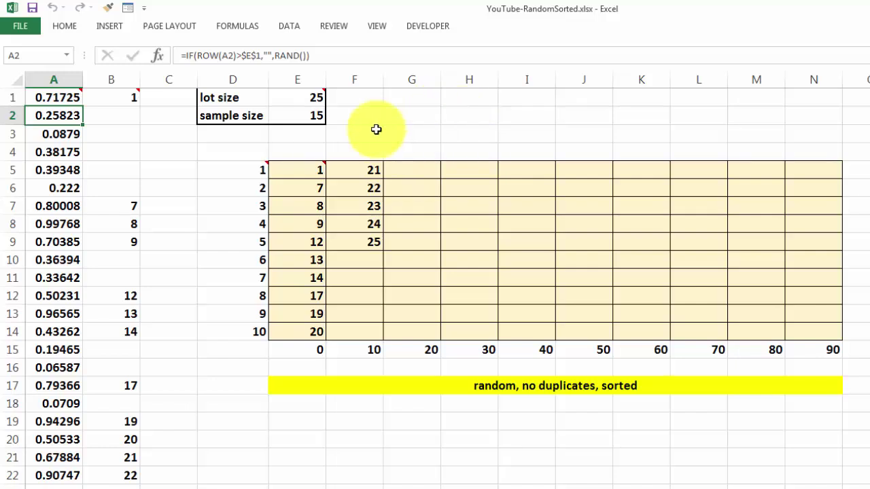
scroll(61, 469, down, 2)
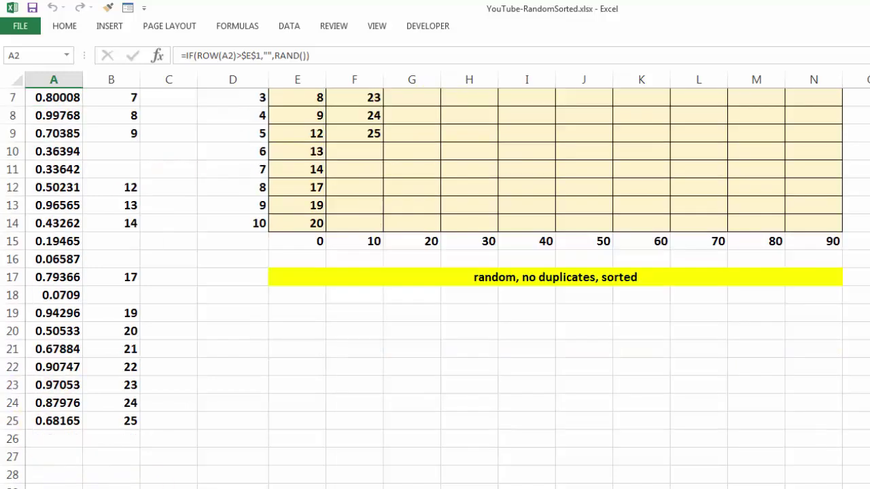
click(57, 441)
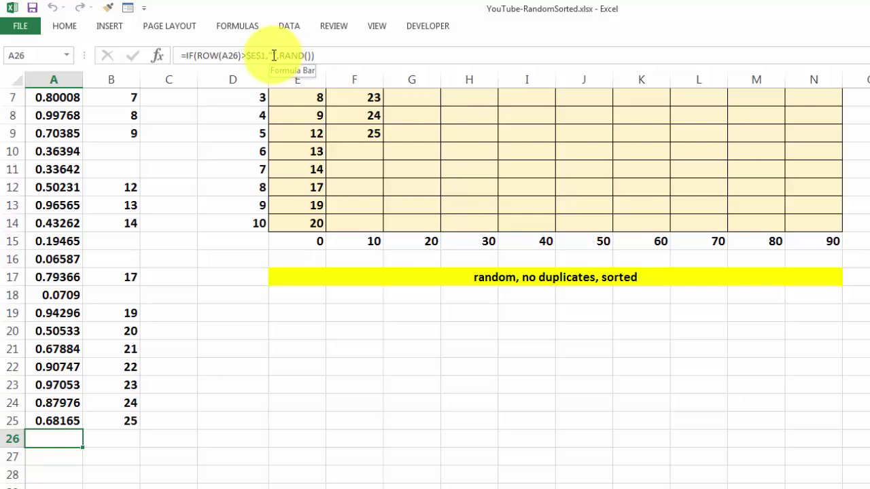
scroll(54, 356, up, 2)
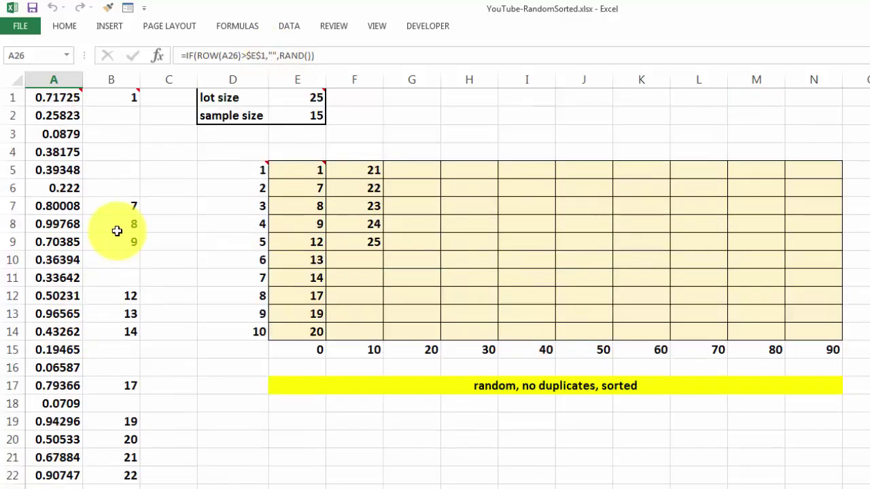
Set the lot size in E1 to 20 and the sample size in E2 to 5
click(303, 97)
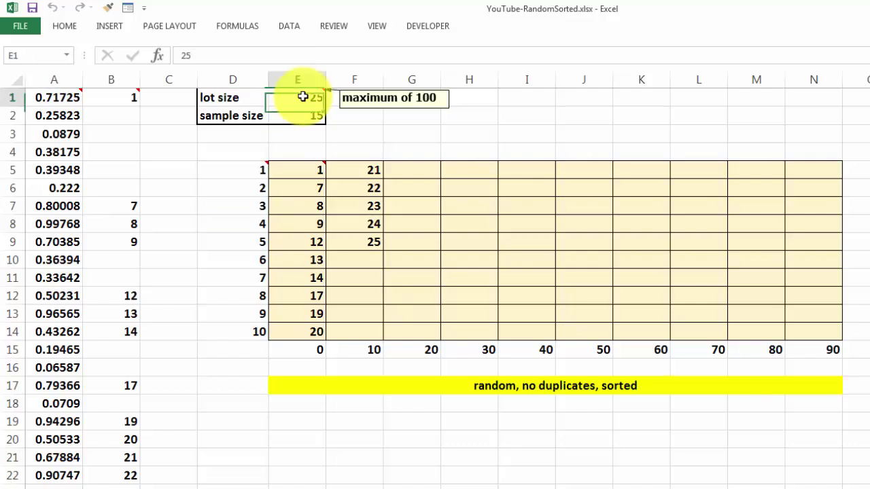
text(20)
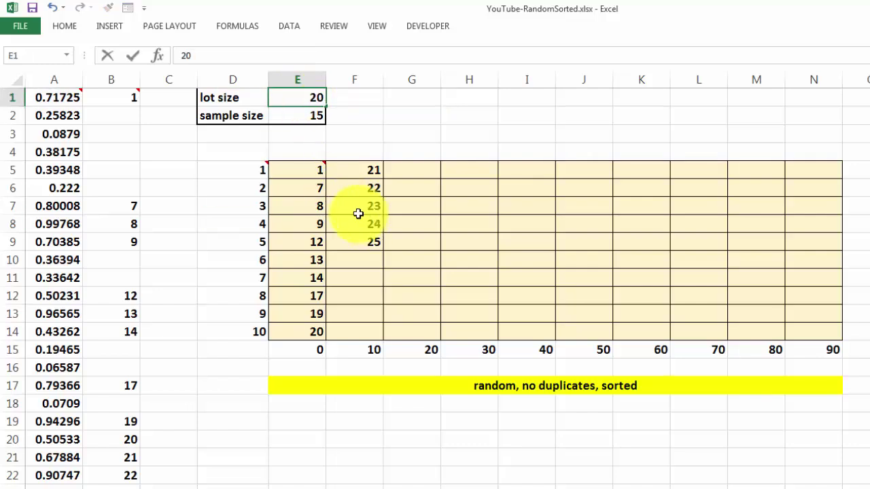
key(Return)
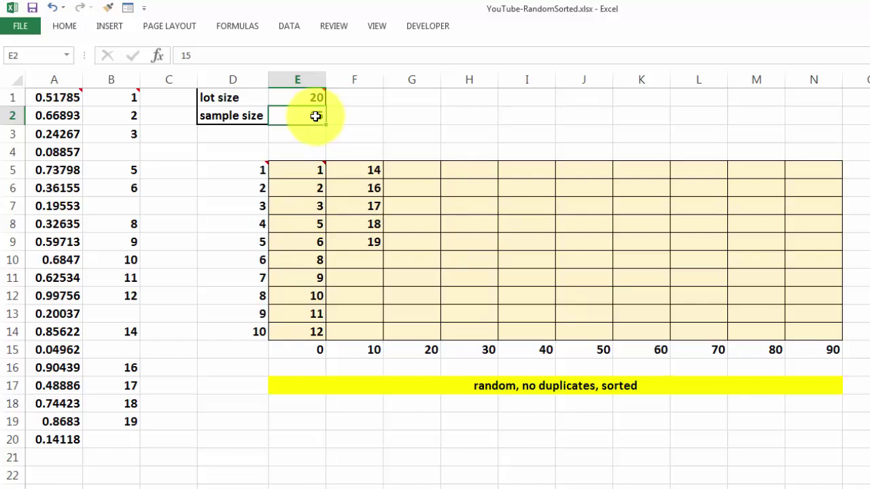
text(5)
key(Return)
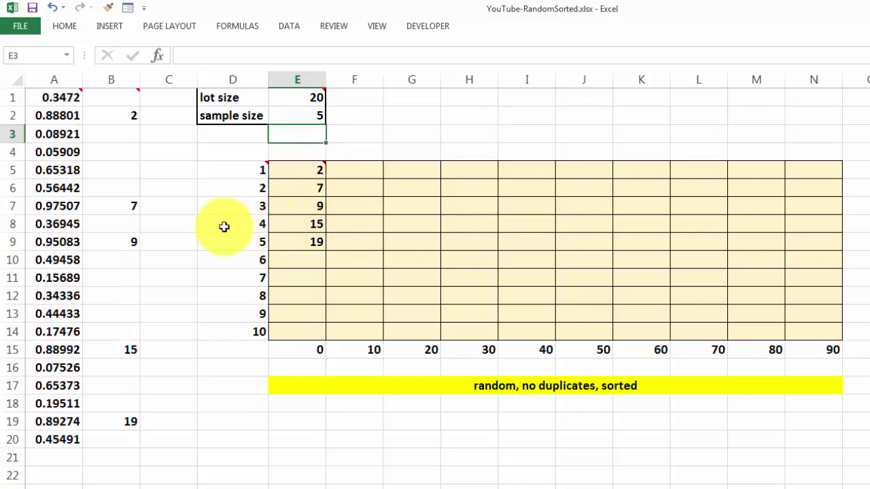
Undo the last changes to the sample size and the lot size
click(53, 7)
click(53, 7)
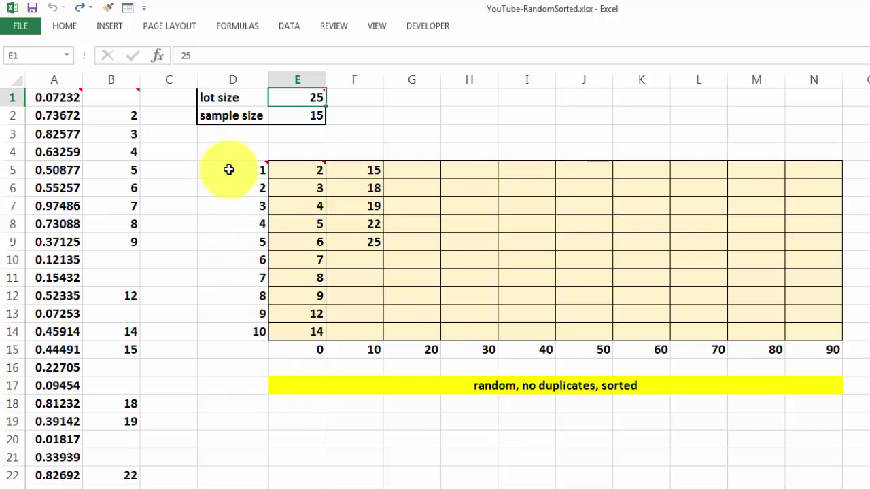
Recalculate the Numbers sheet repeatedly to draw fresh sorted random samples without duplicates
mouse_move(229, 169)
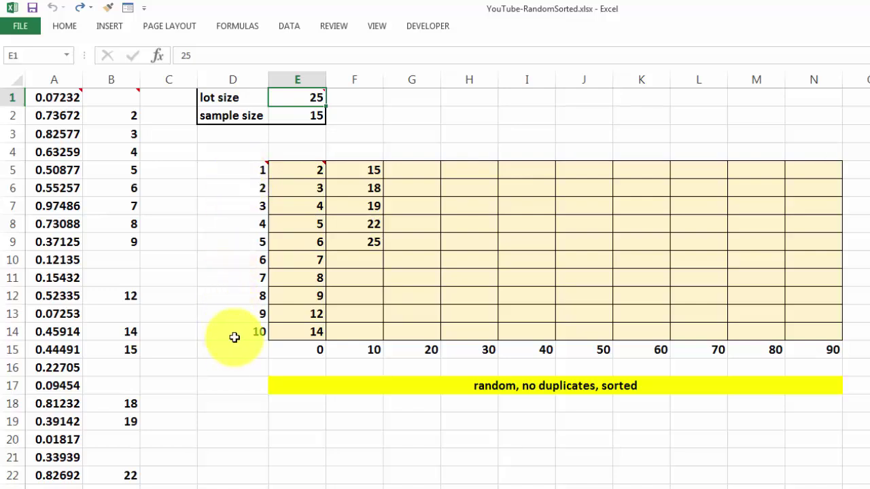
mouse_move(304, 170)
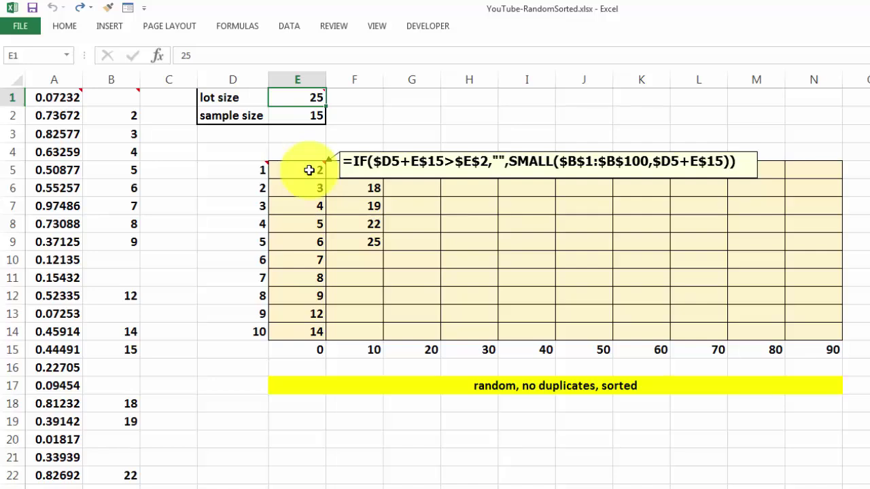
click(50, 98)
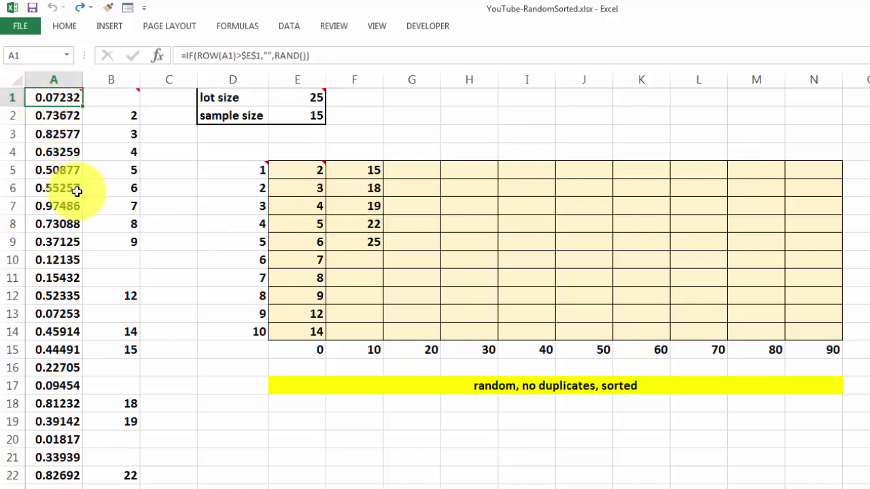
key(F9)
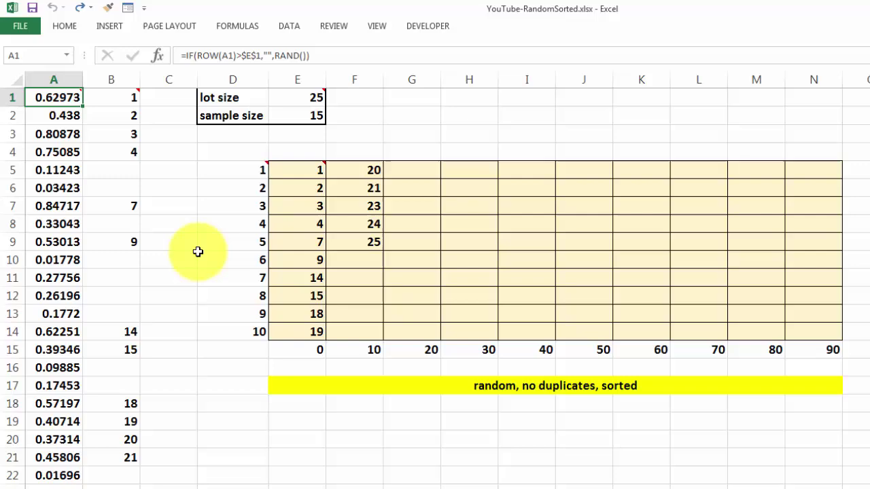
key(F9)
key(F9)
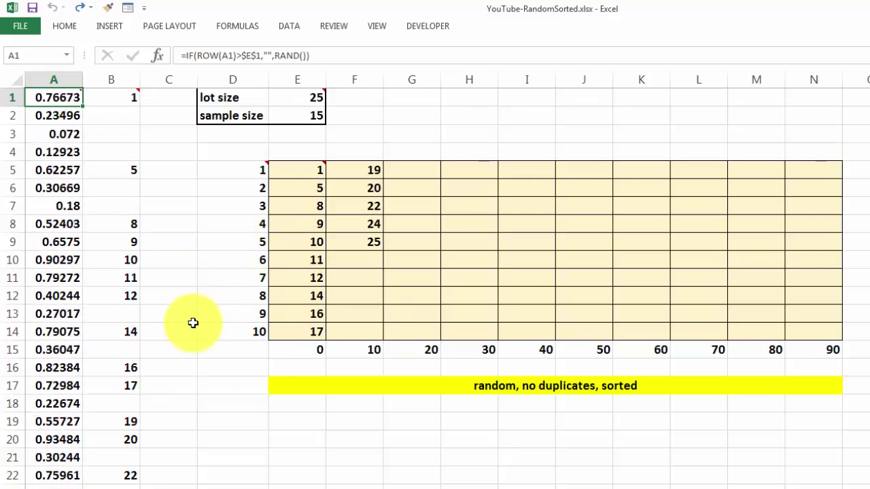
key(F9)
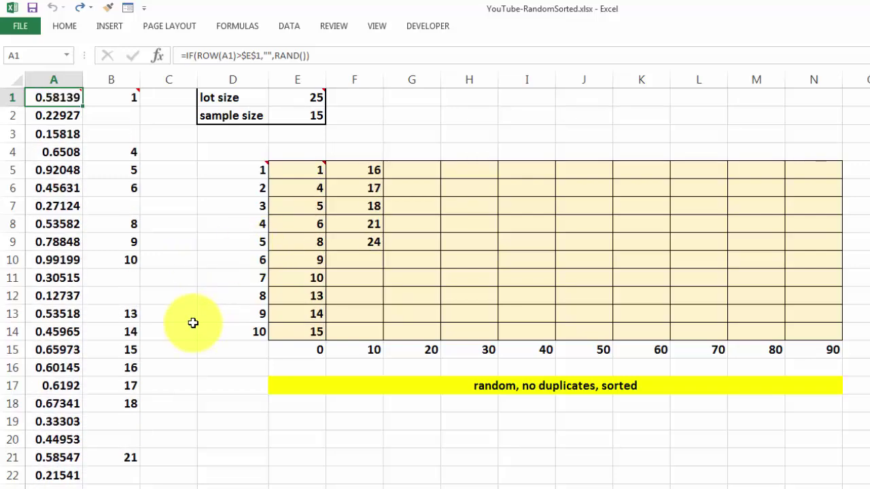
key(F9)
key(F9)
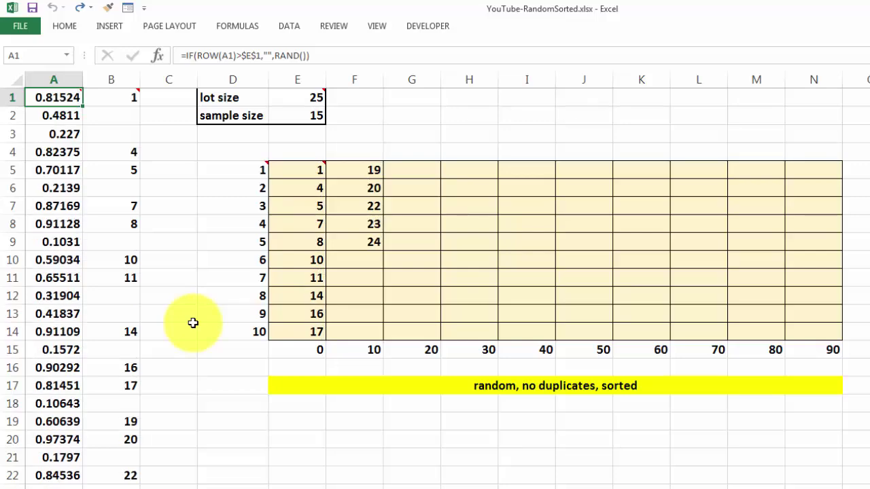
key(F9)
key(F9)
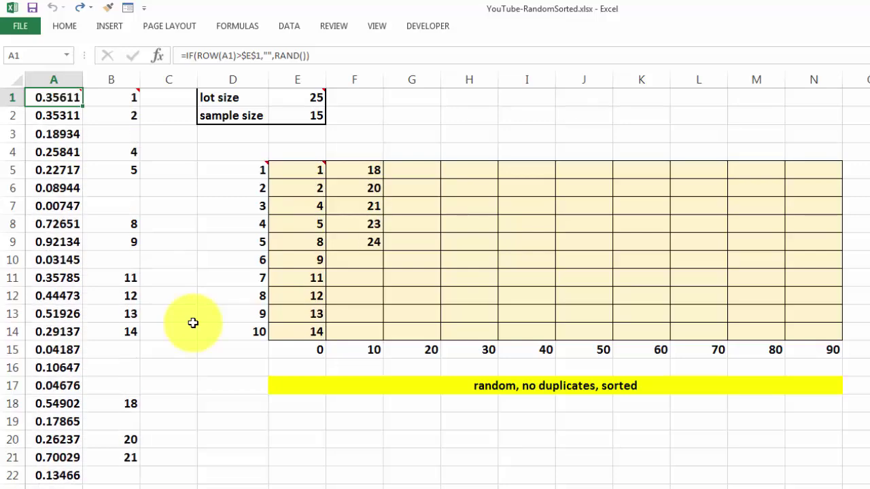
key(F9)
key(F9)
key(F9)
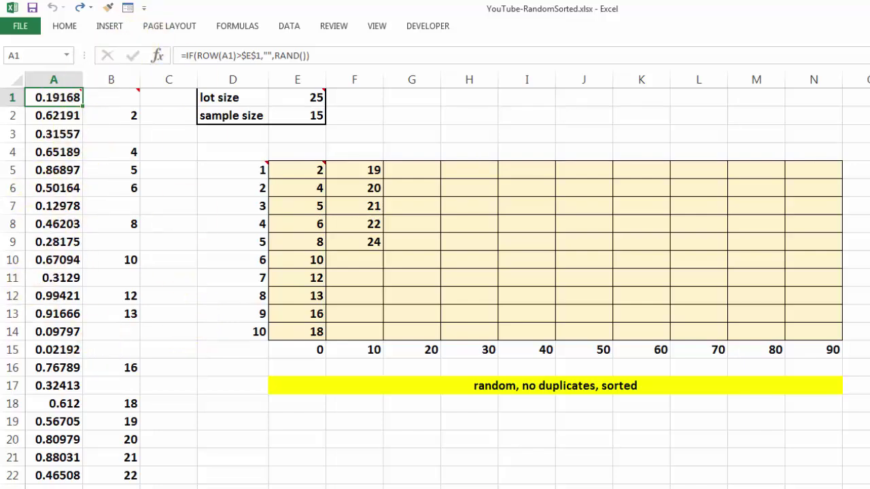
Switch to the Records sheet and unhide its hidden columns A and B
key(ctrl+Page_Down)
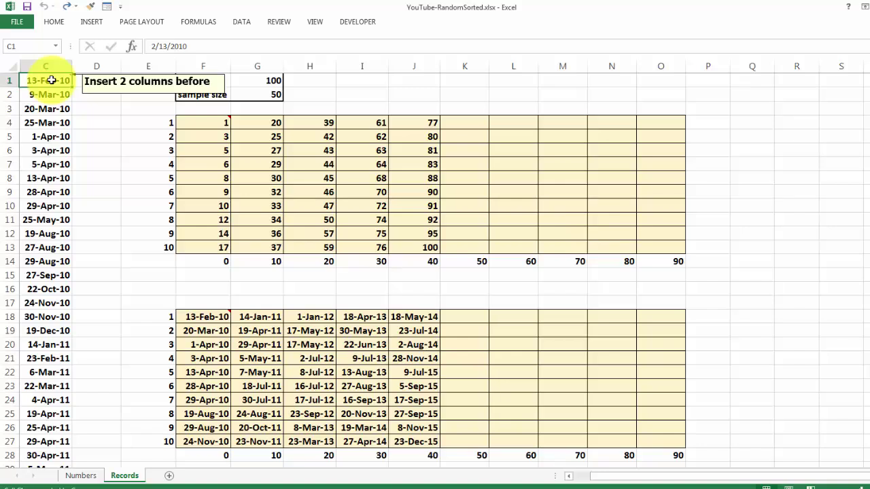
click(10, 66)
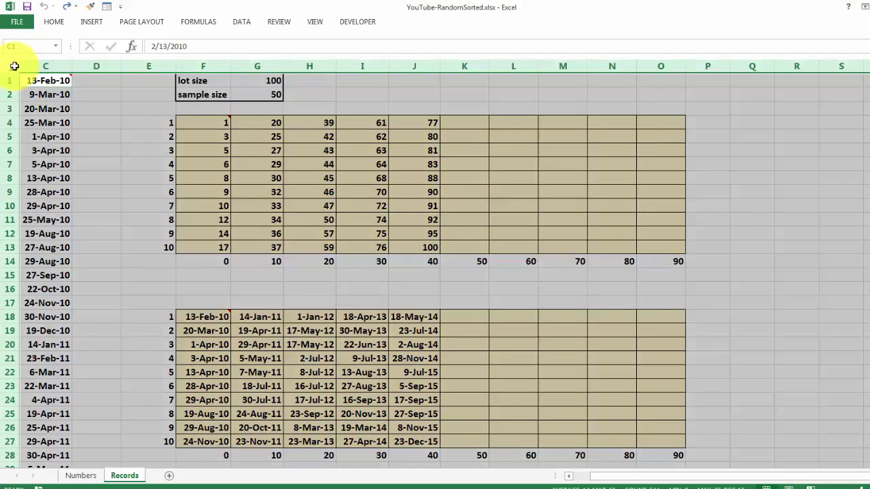
right_click(72, 68)
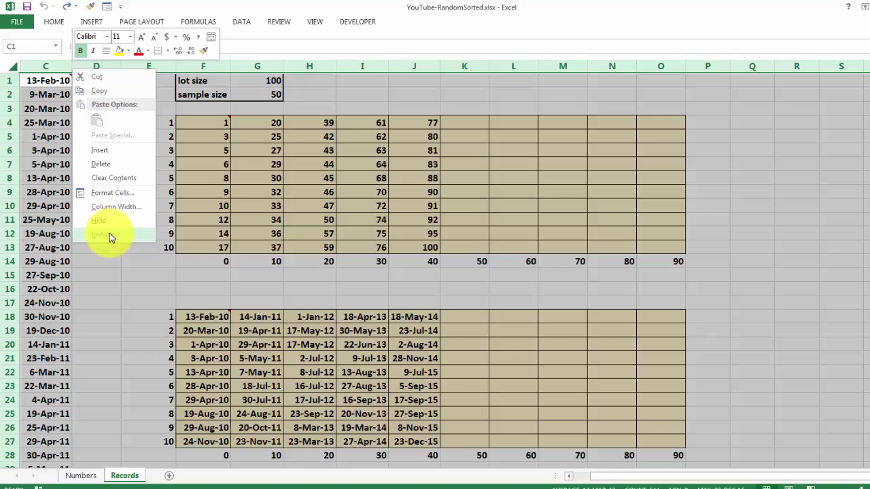
click(110, 233)
Check the RAND formula in A1 and the RANK formula in B1, and hide columns A and B
click(40, 81)
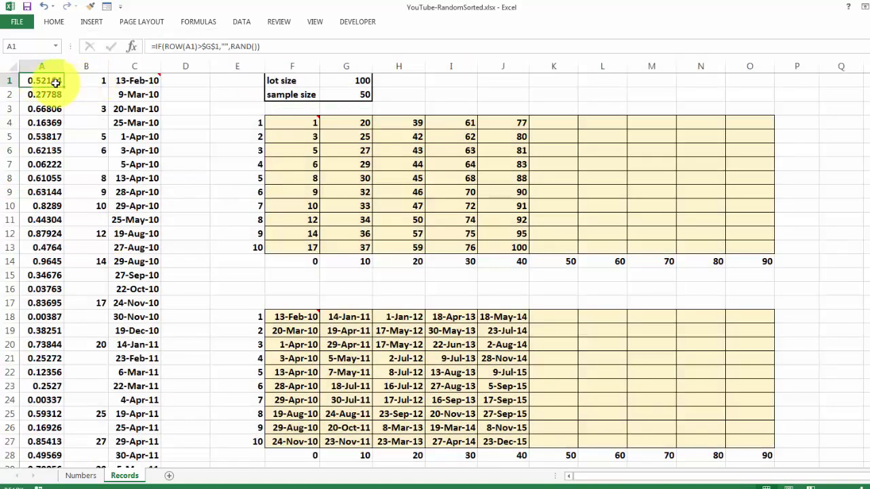
drag(41, 95, 39, 81)
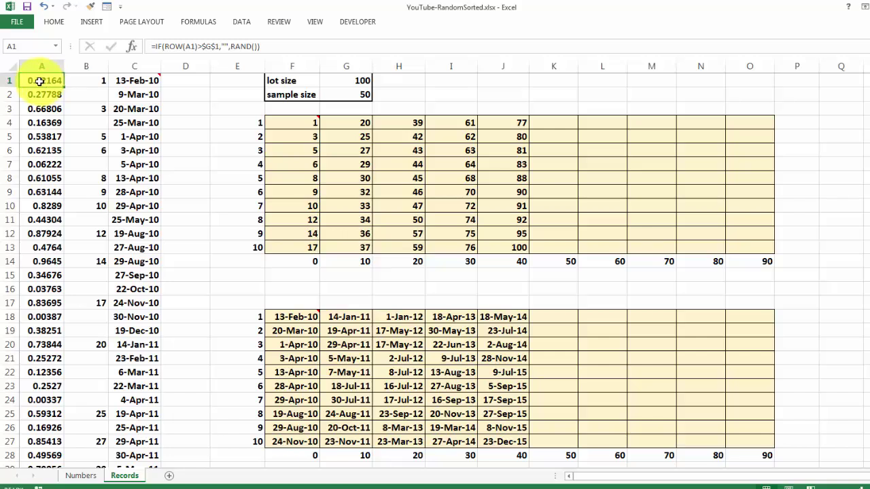
click(93, 79)
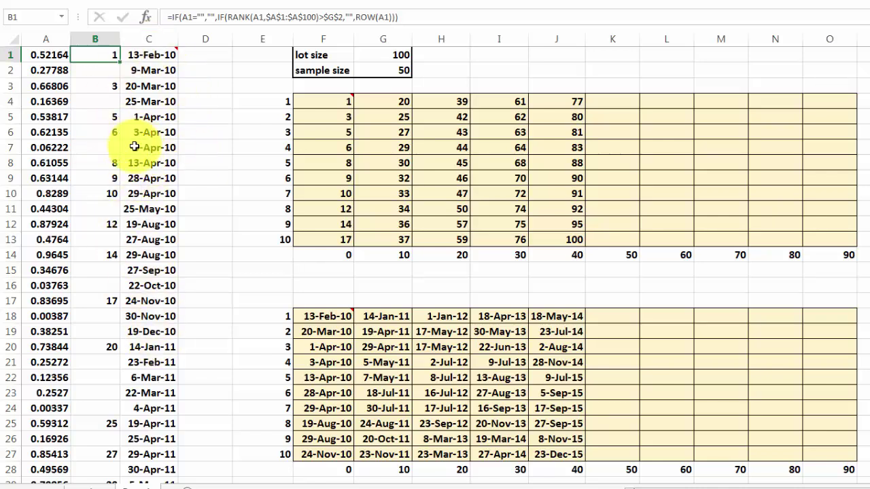
click(66, 39)
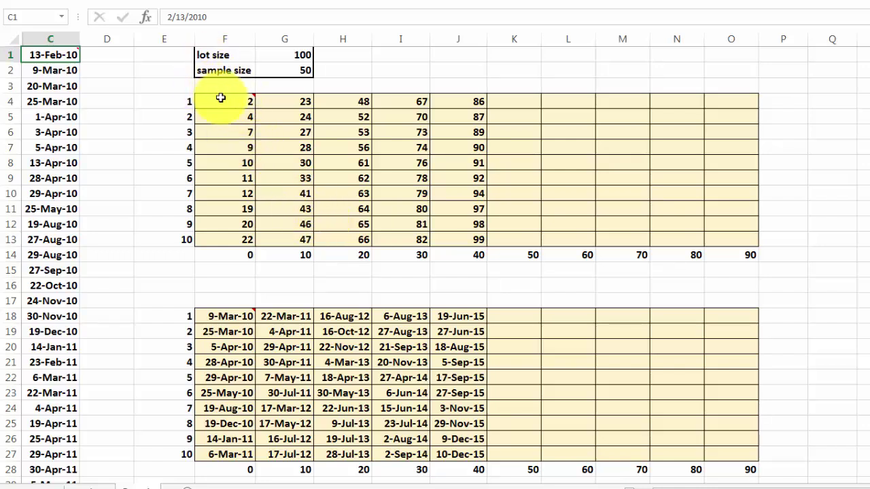
Examine the SMALL formula in F4, its index in E4 and offsets in row 14, and the lower table's first cell F18
mouse_move(221, 102)
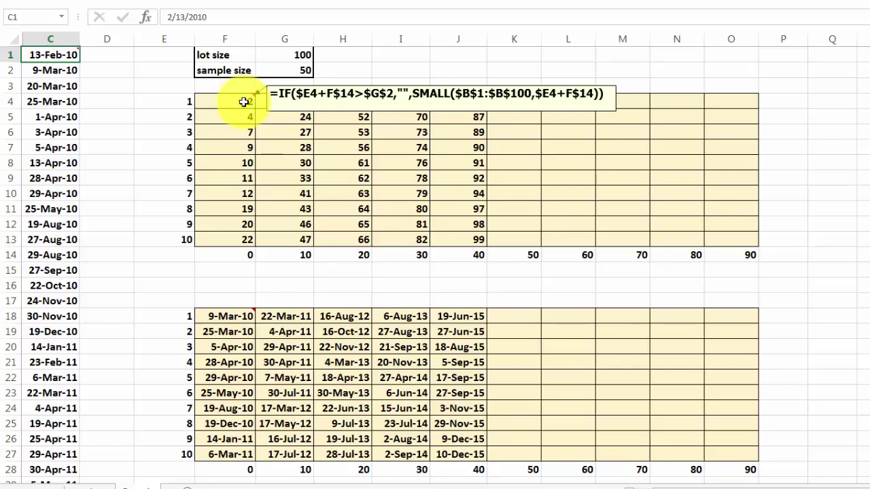
click(169, 102)
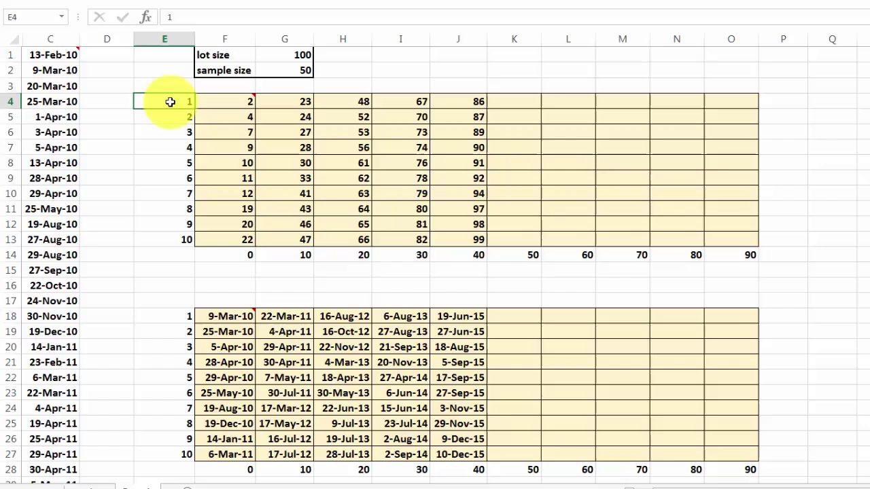
click(226, 254)
click(290, 258)
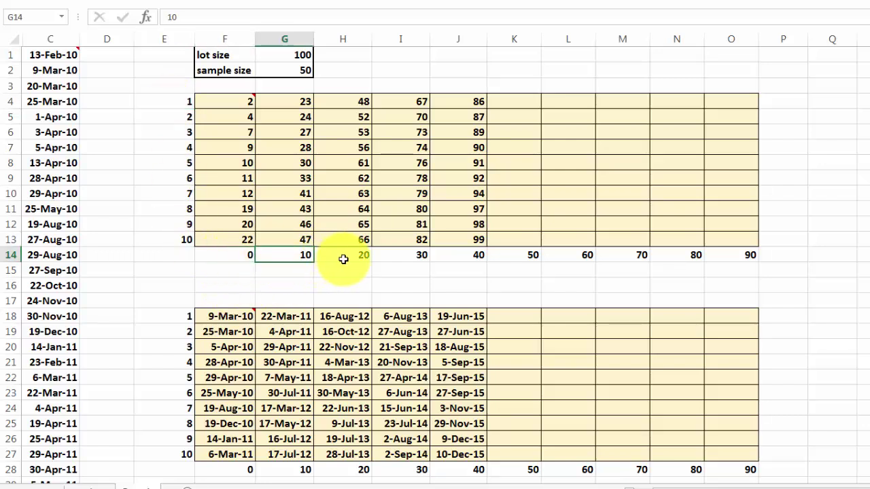
click(350, 258)
click(222, 102)
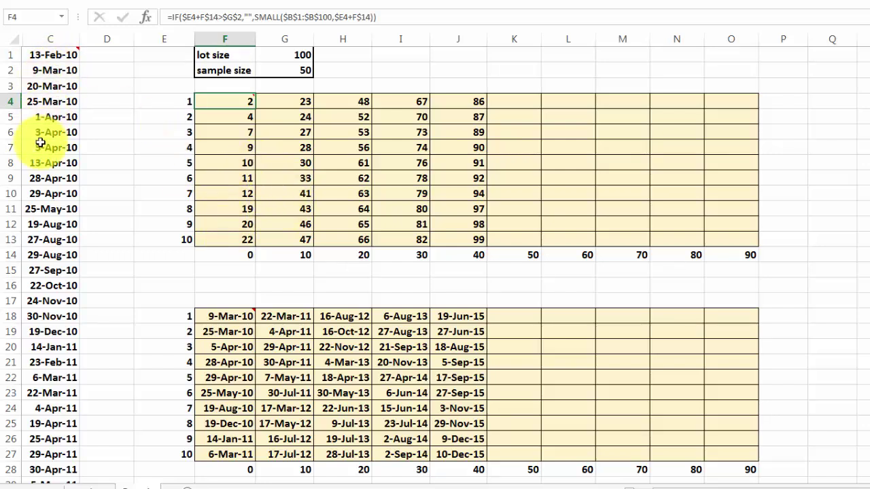
mouse_move(233, 317)
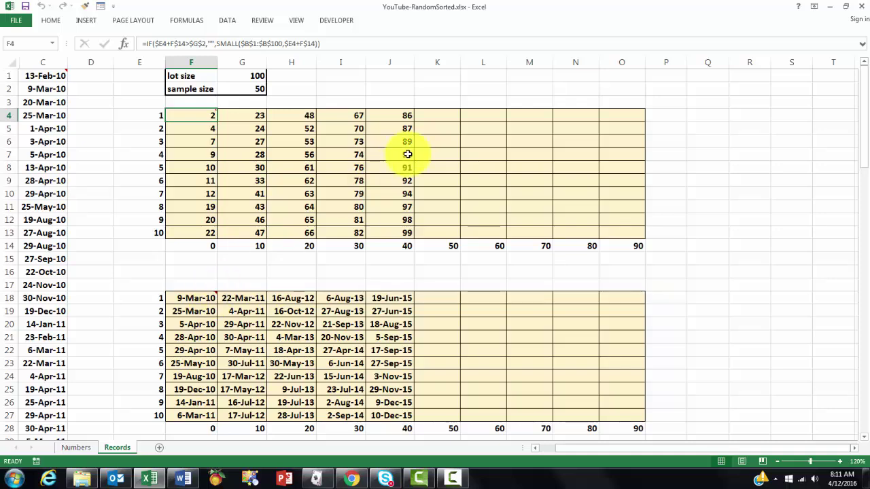
Recalculate the Records sheet several times to draw new random record numbers and dates
key(F9)
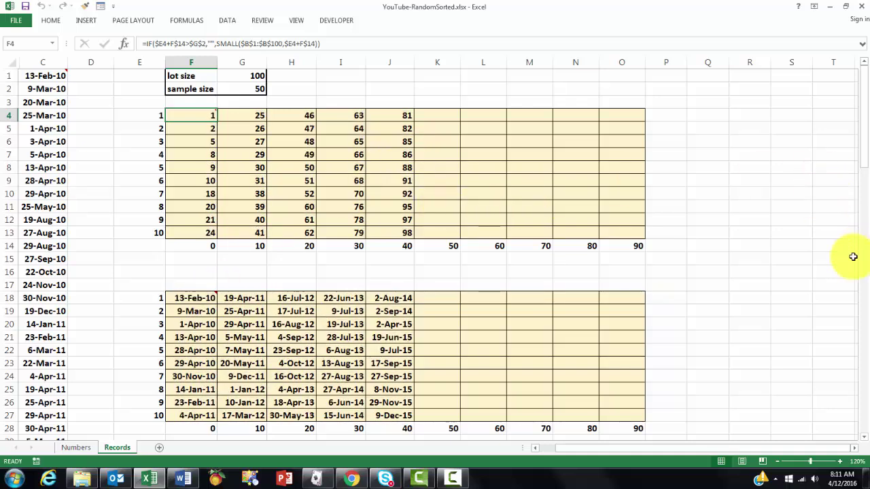
key(F9)
key(F9)
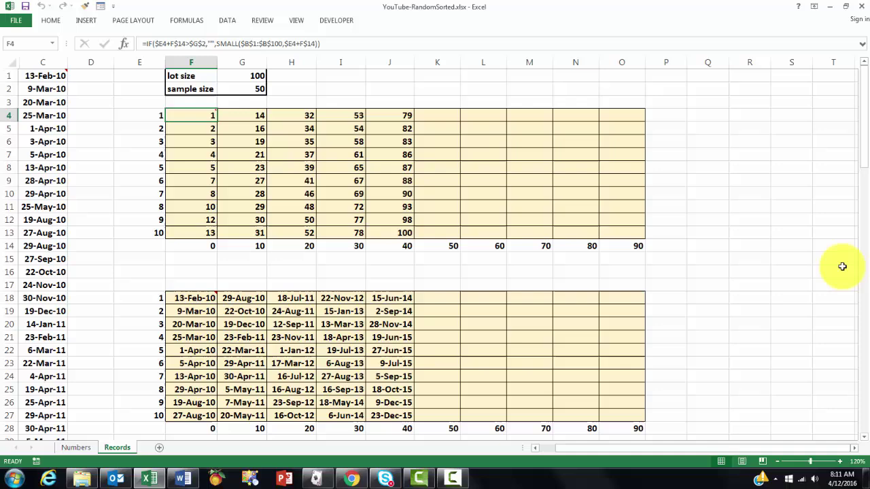
key(F9)
key(F9)
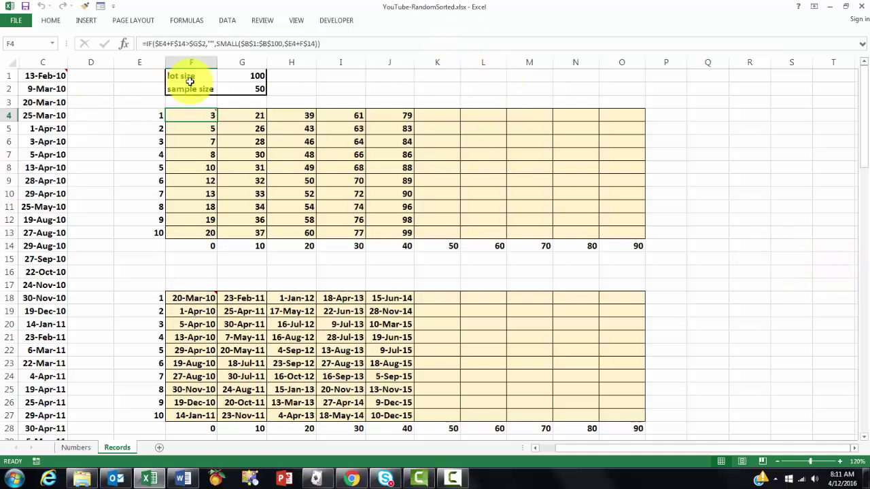
Set the sample size in G2 of the Records sheet to 10
click(255, 89)
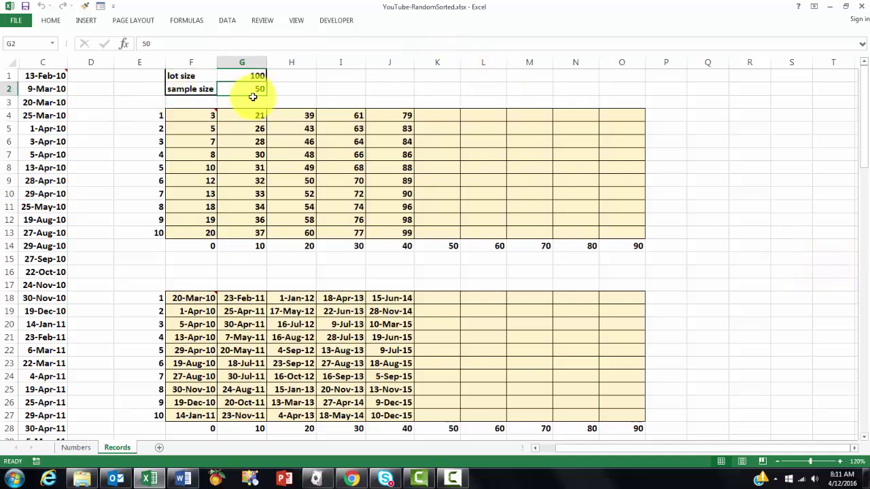
text(10)
key(ctrl+Return)
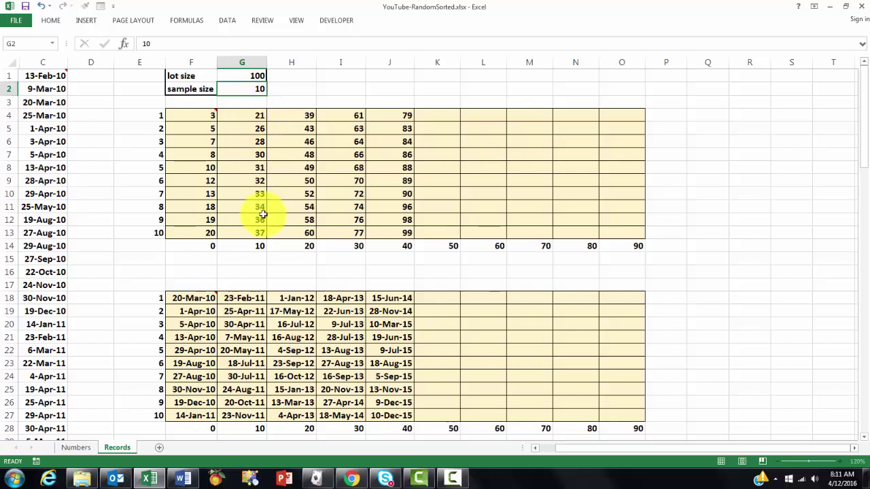
key(Return)
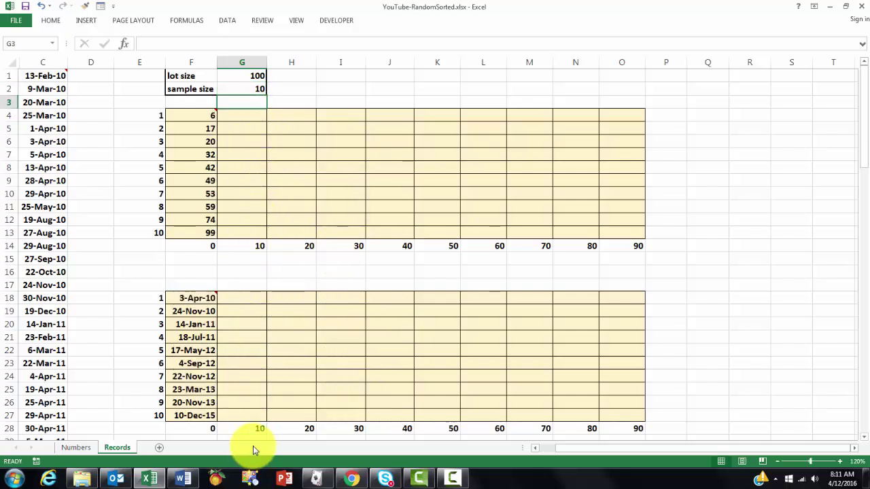